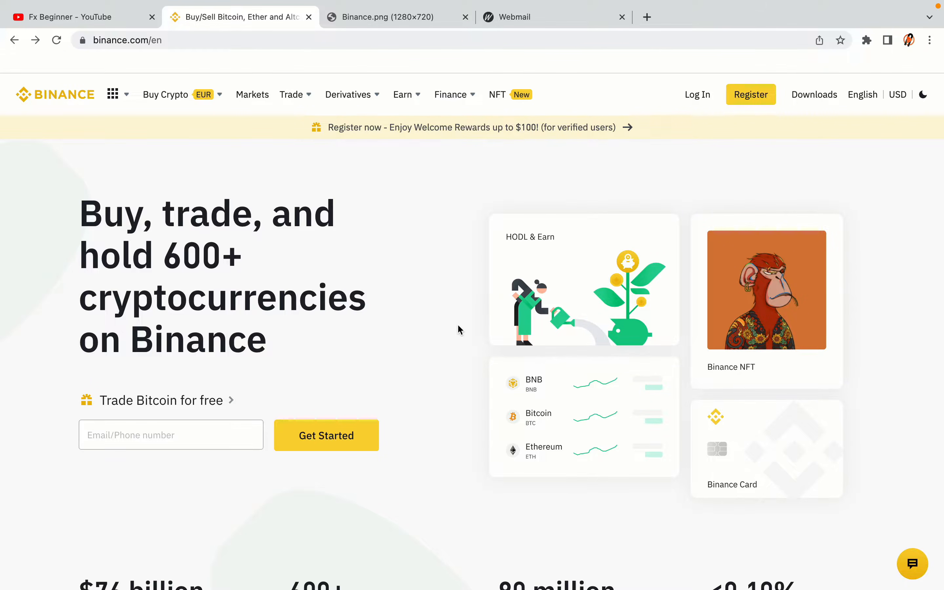
Look through the Binance homepage from its header to the help section, and view the Binance.png image.
scroll(459, 326, "down", 6)
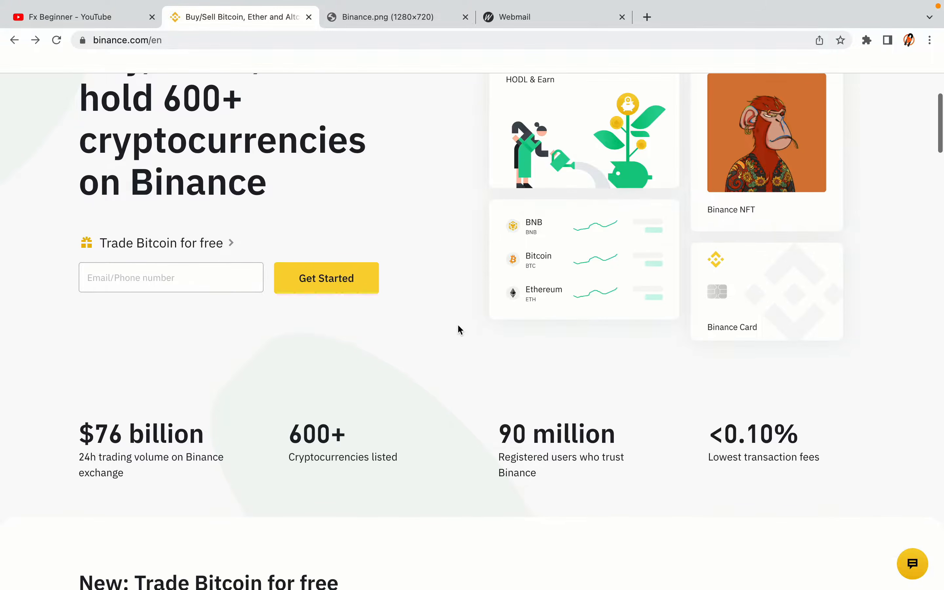
scroll(458, 325, "down", 6)
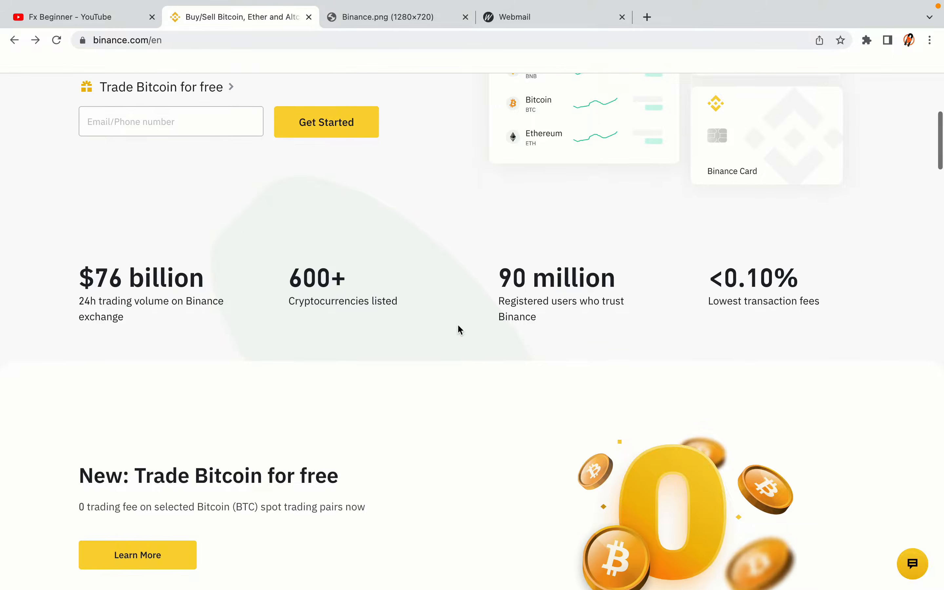
scroll(458, 326, "down", 1)
scroll(458, 326, "up", 4)
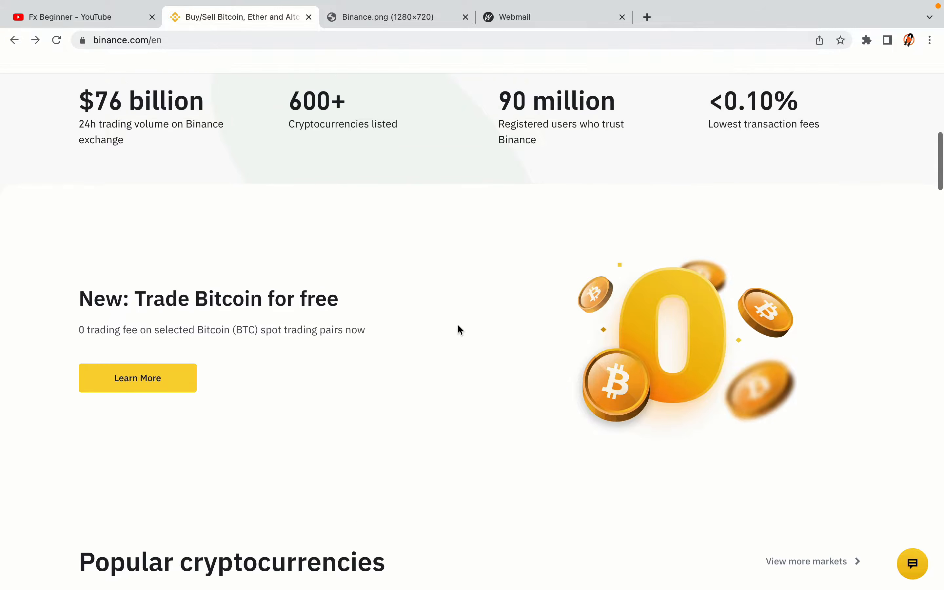
scroll(458, 325, "down", 11)
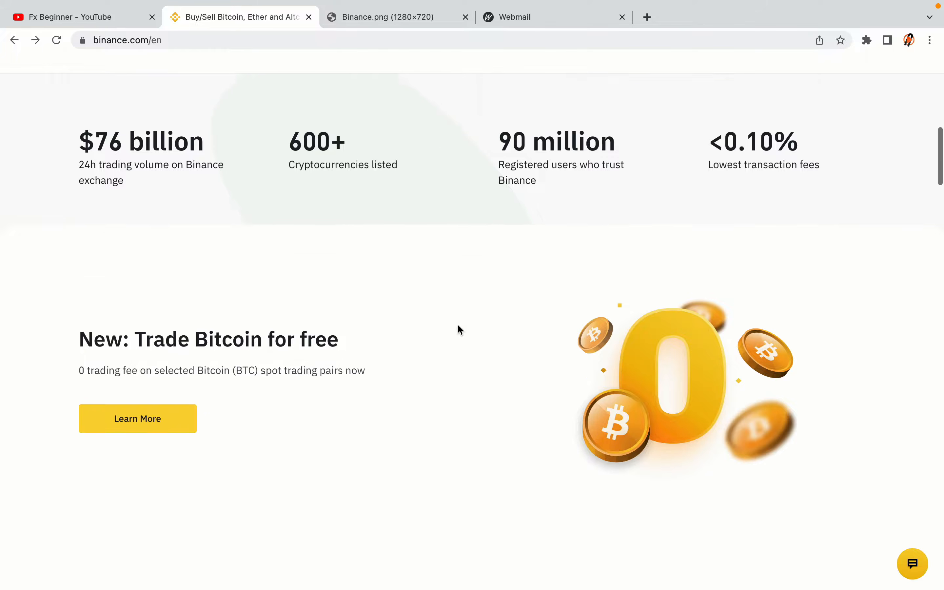
scroll(458, 329, "down", 3)
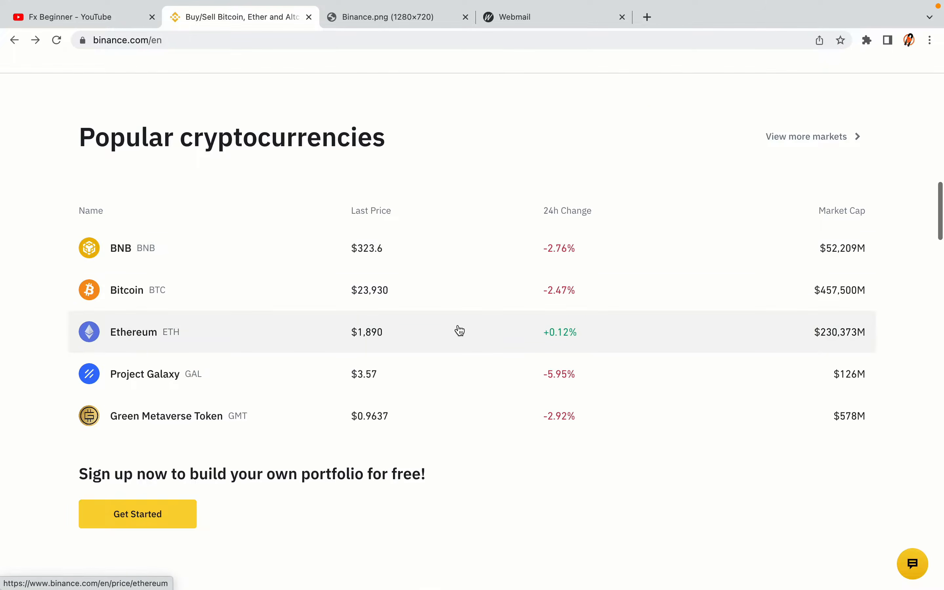
scroll(459, 330, "down", 12)
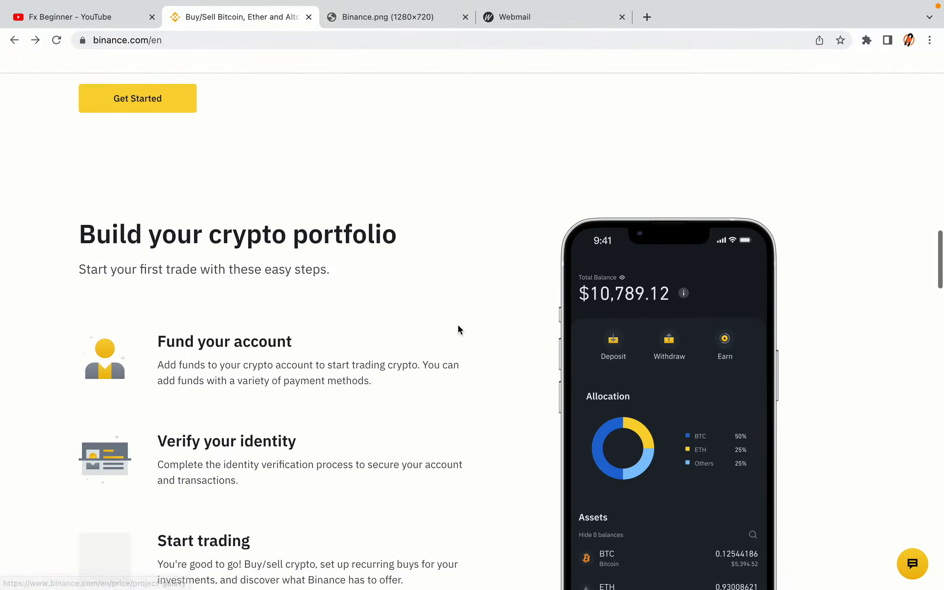
scroll(460, 331, "down", 2)
scroll(458, 329, "down", 14)
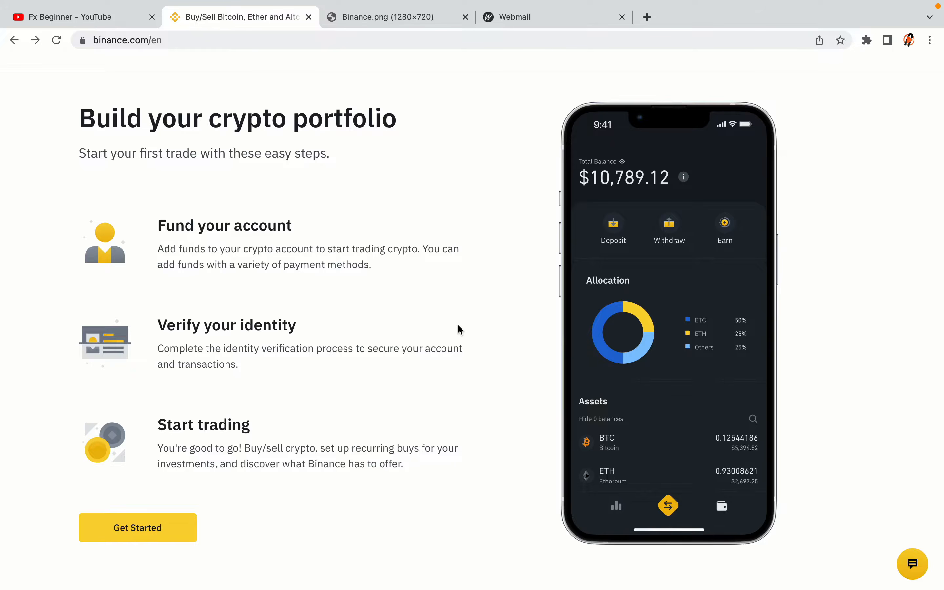
scroll(460, 330, "down", 13)
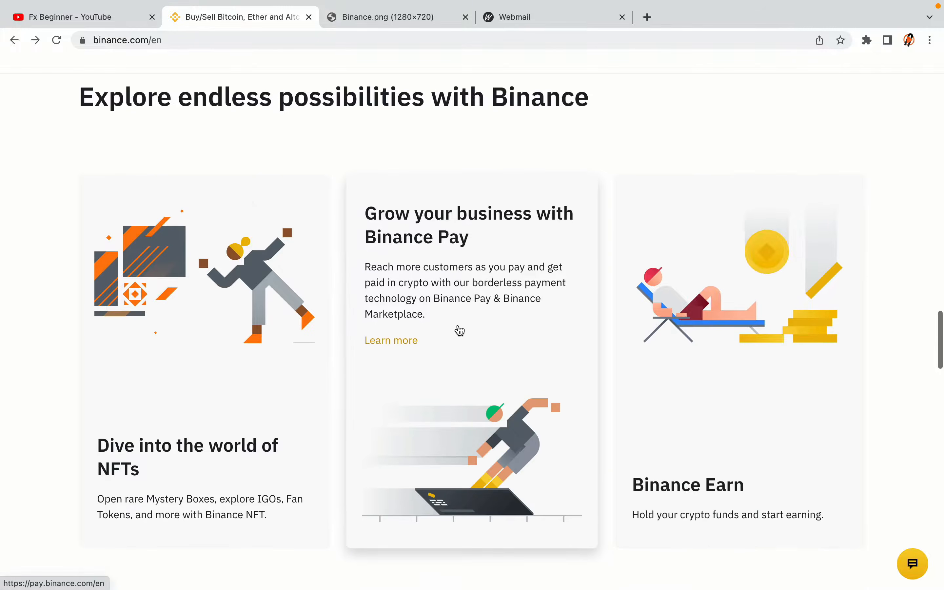
scroll(459, 330, "down", 2)
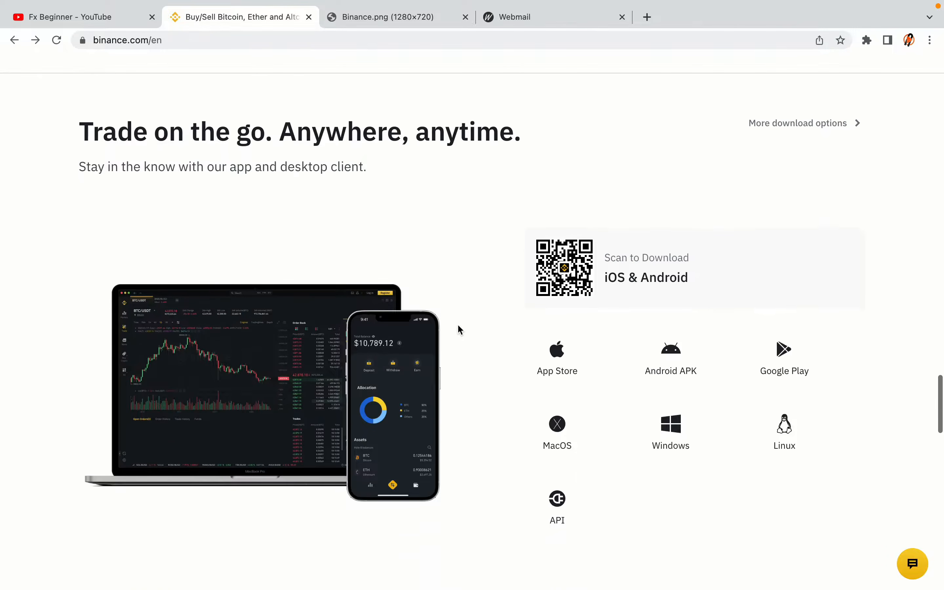
scroll(460, 330, "down", 12)
scroll(459, 330, "down", 3)
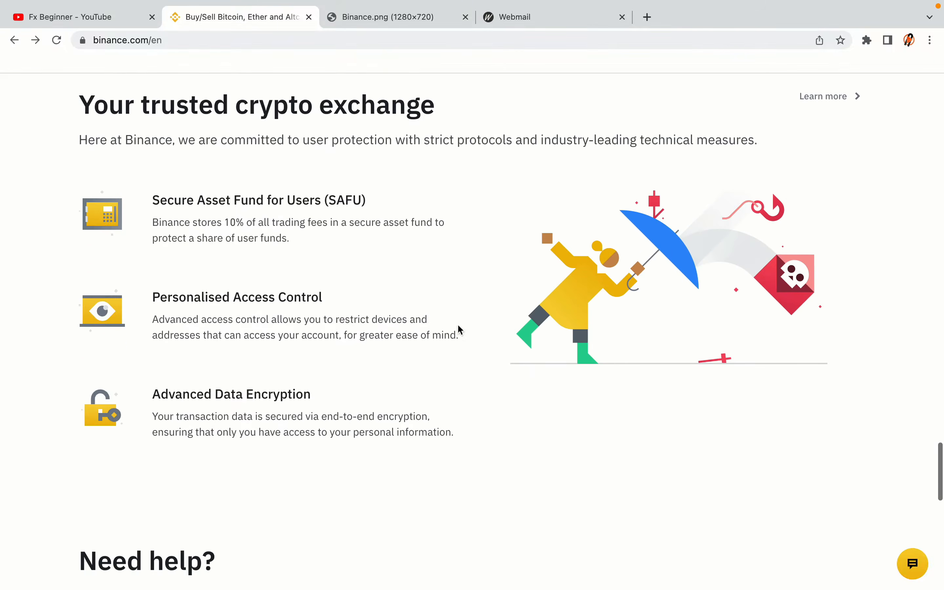
scroll(459, 327, "down", 12)
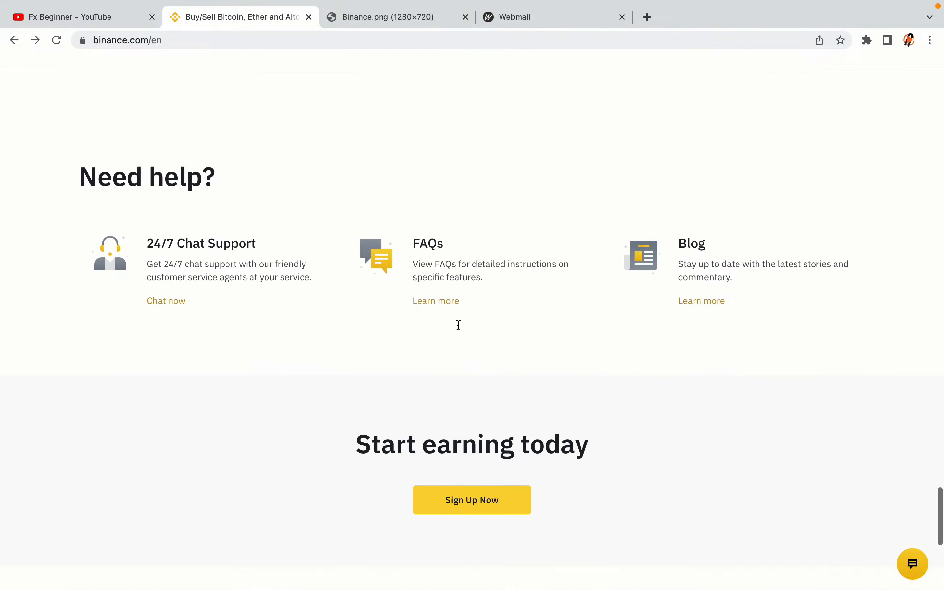
scroll(460, 329, "up", 6)
scroll(460, 330, "up", 20)
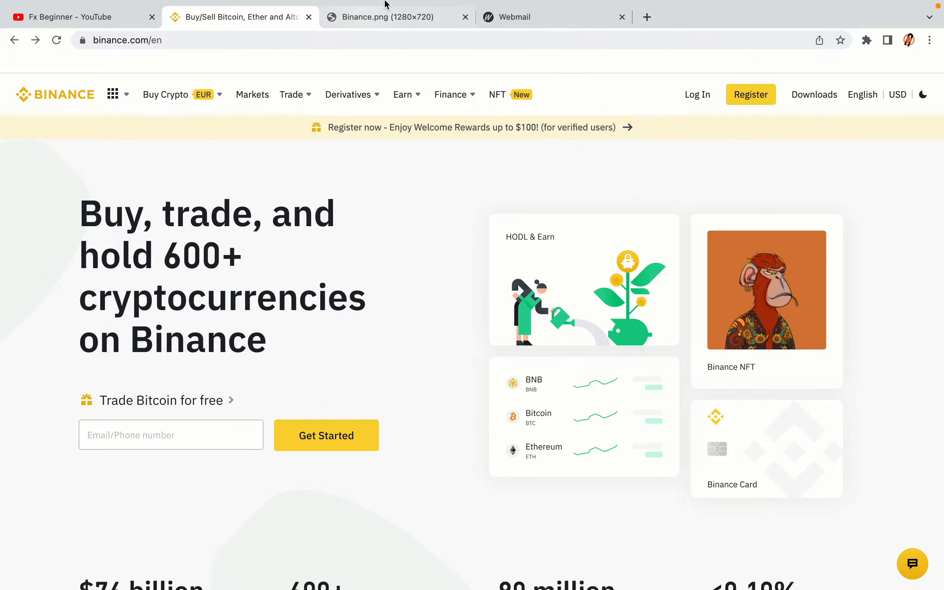
left_click(395, 17)
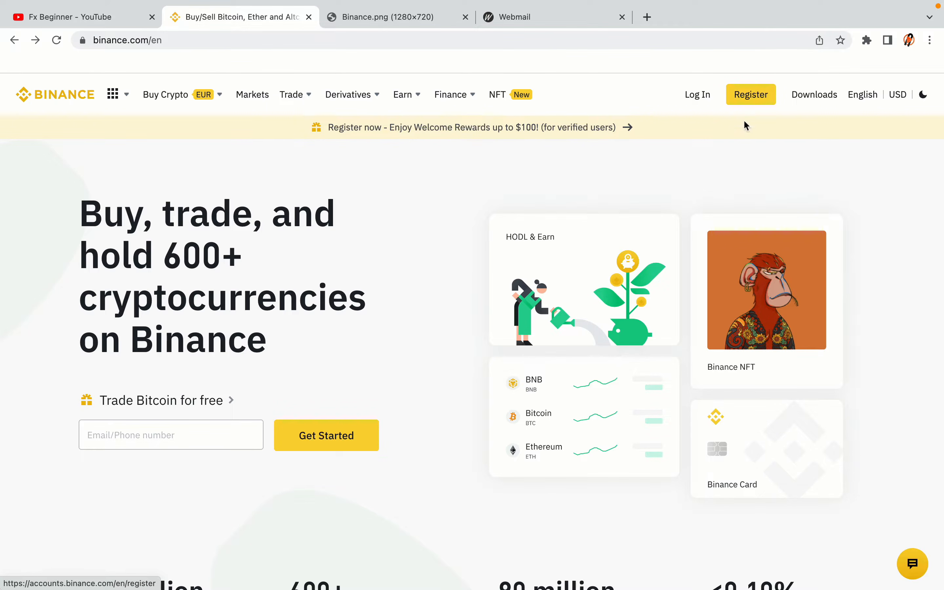
Register on Binance with the phone or email option and submit the completed personal account form.
left_click(759, 102)
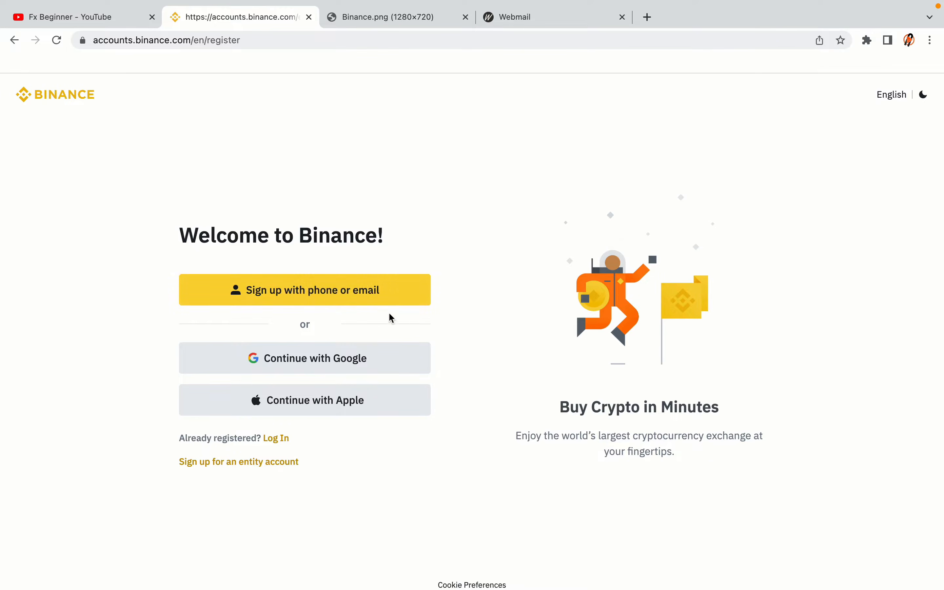
left_click(389, 301)
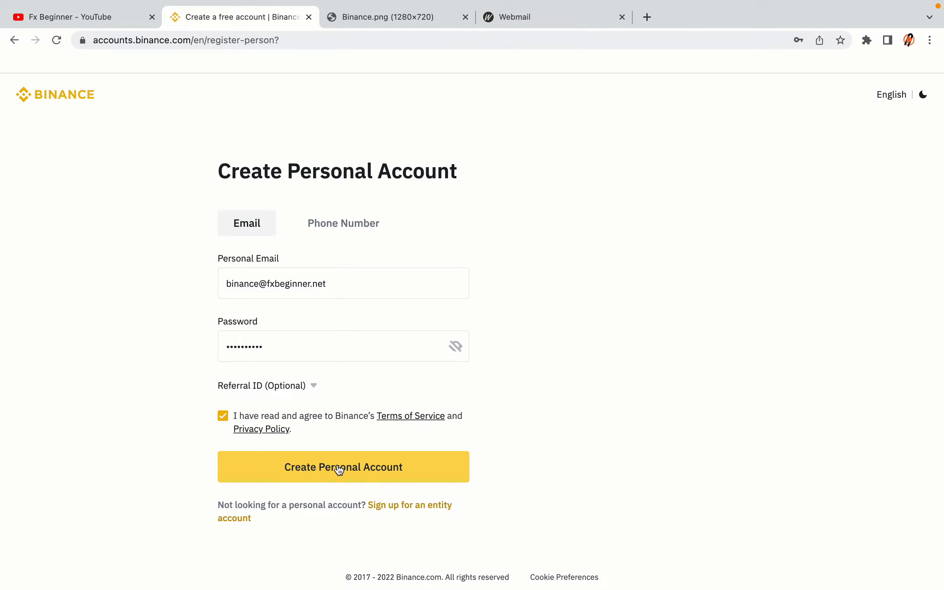
left_click(362, 472)
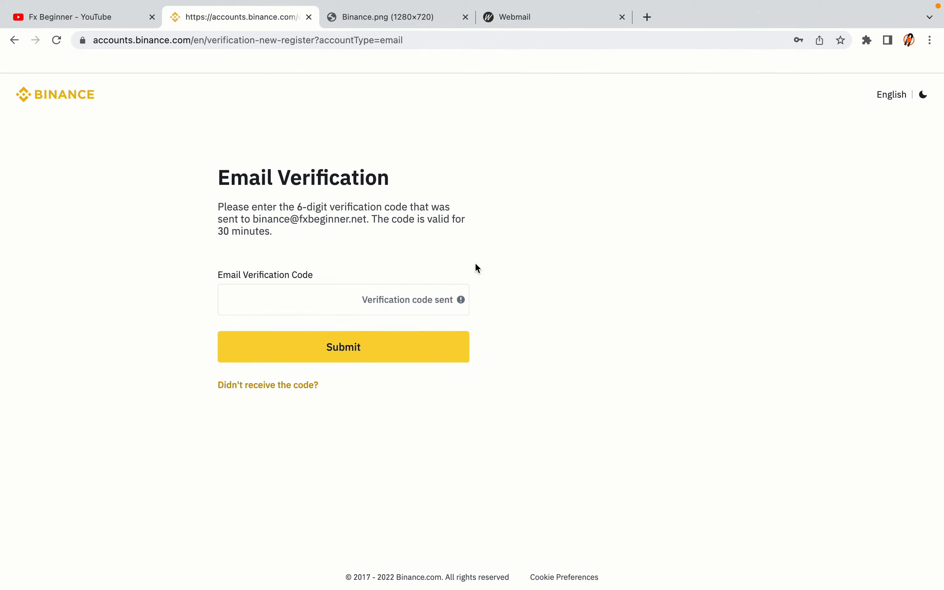
Switch to Webmail, placing it beside the Binance page, and open the Binance registration confirmation email at its activation code.
left_click_drag(537, 16, 386, 17)
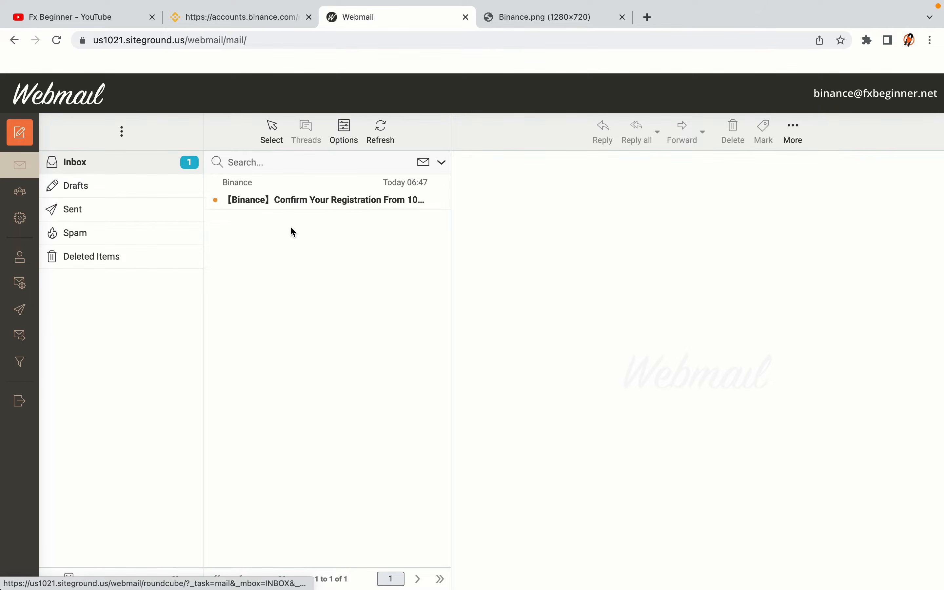
left_click(331, 194)
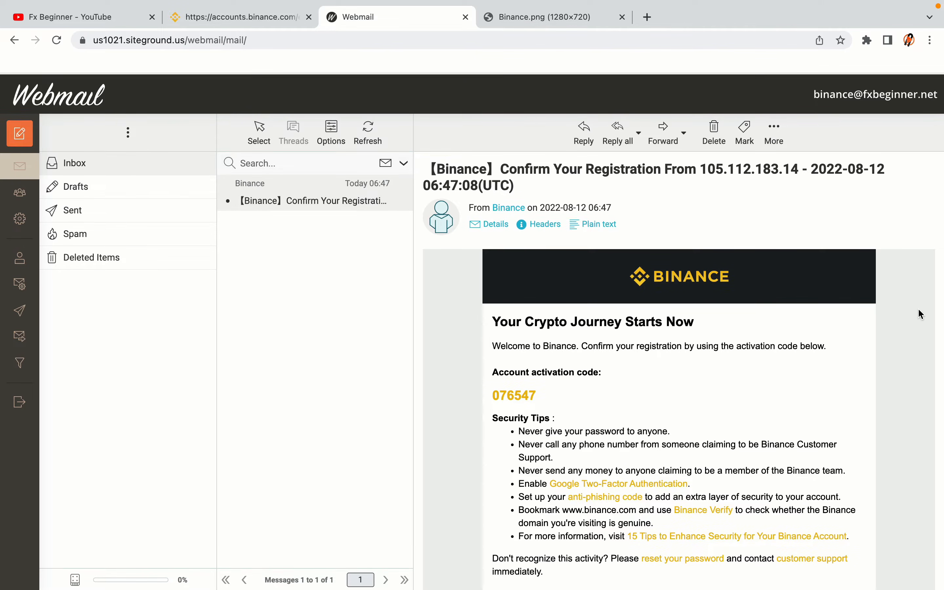
scroll(710, 316, "down", 1)
scroll(710, 316, "down", 3)
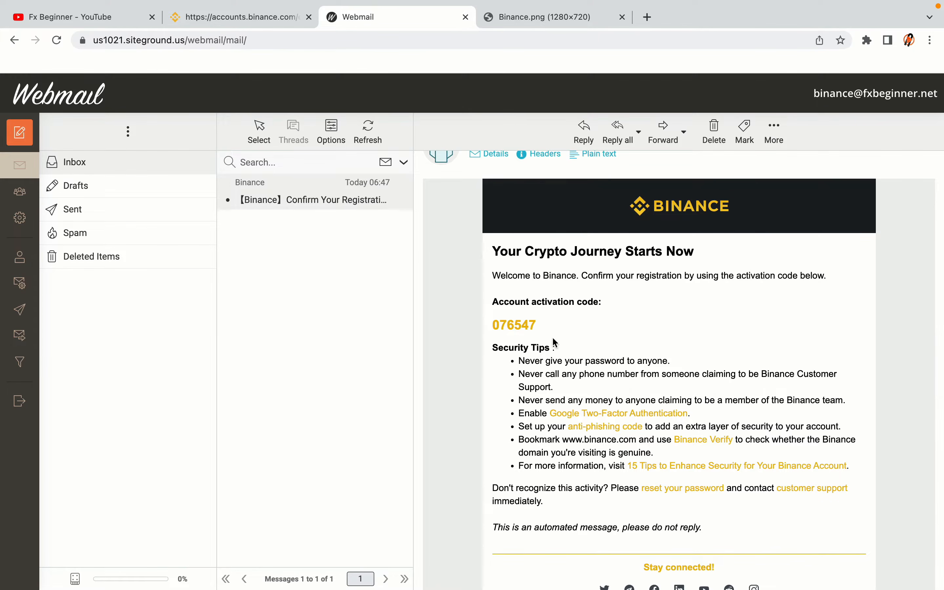
Copy the account activation code from the Binance confirmation email.
left_click_drag(493, 328, 543, 328)
left_click(545, 329)
left_click_drag(495, 325, 543, 328)
right_click(528, 329)
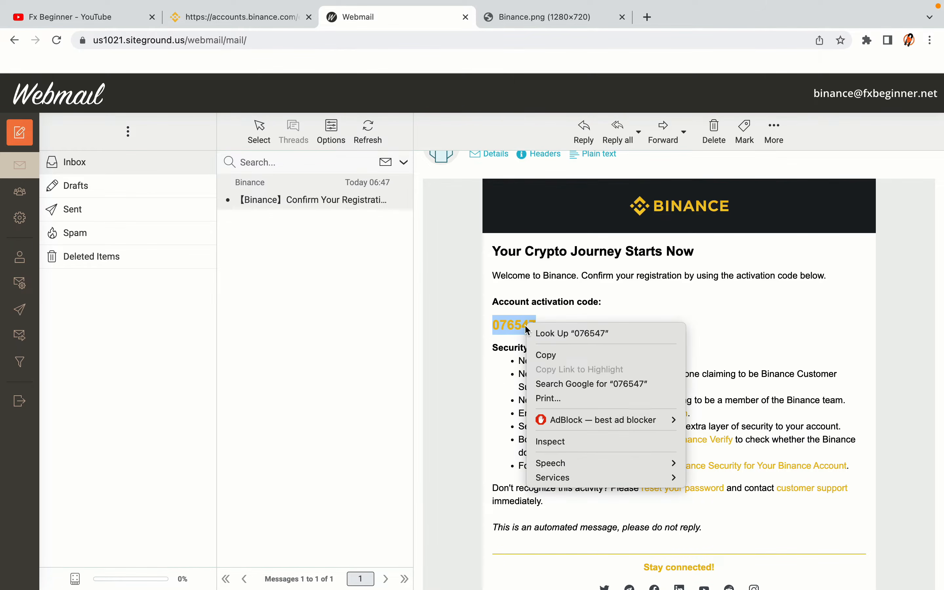
left_click(544, 354)
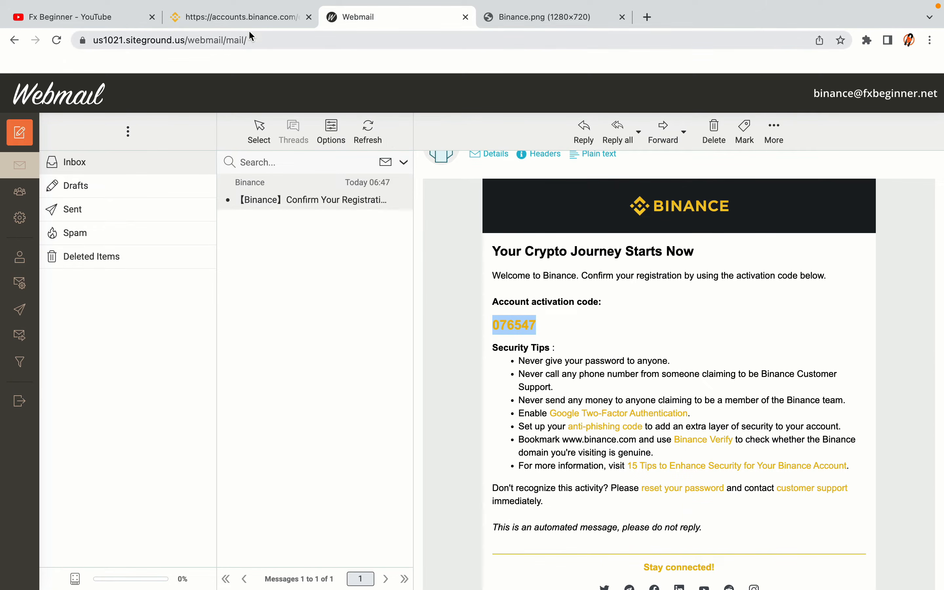
Return to the Binance Email Verification page, paste the email verification code and submit it.
left_click(246, 18)
left_click(266, 300)
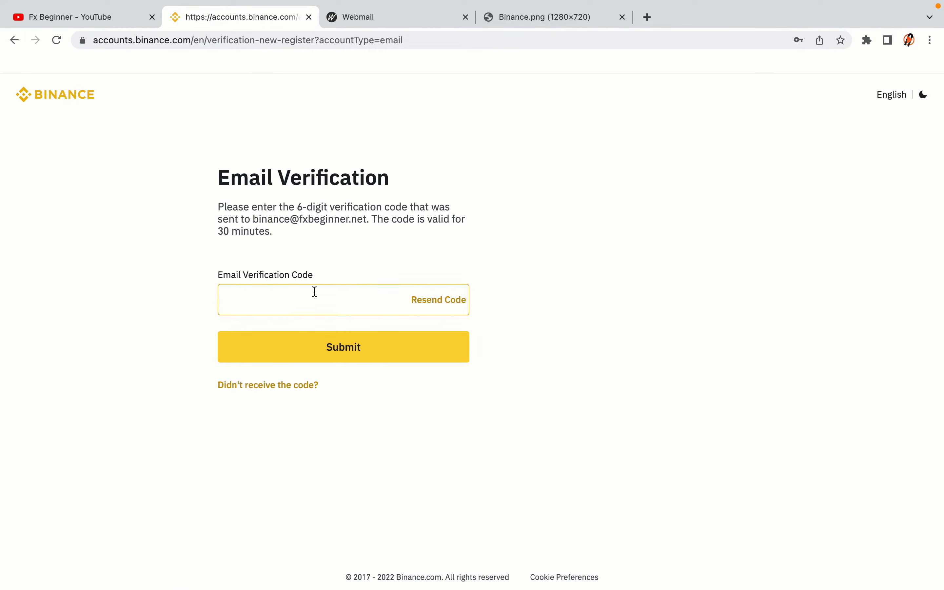
key("super+v")
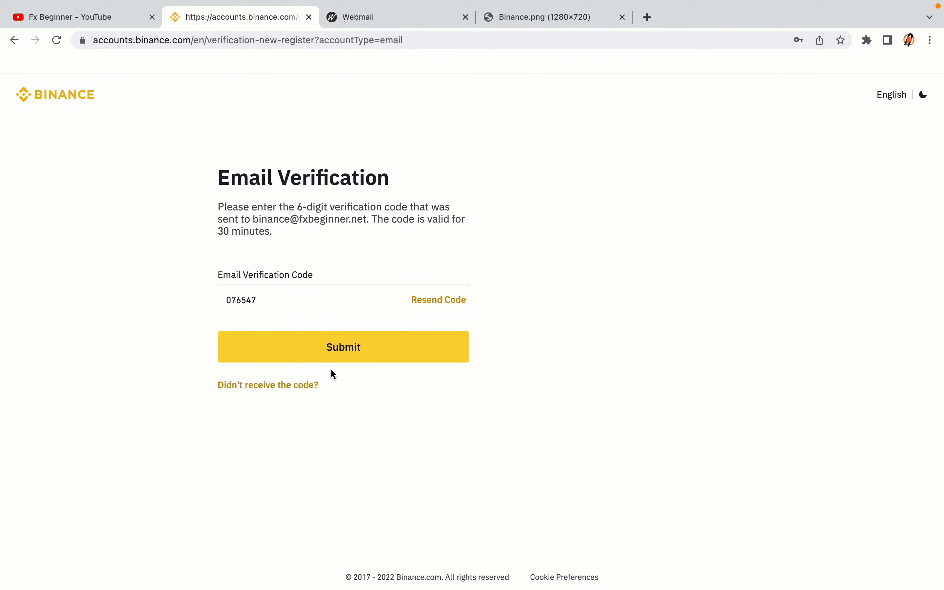
left_click(436, 360)
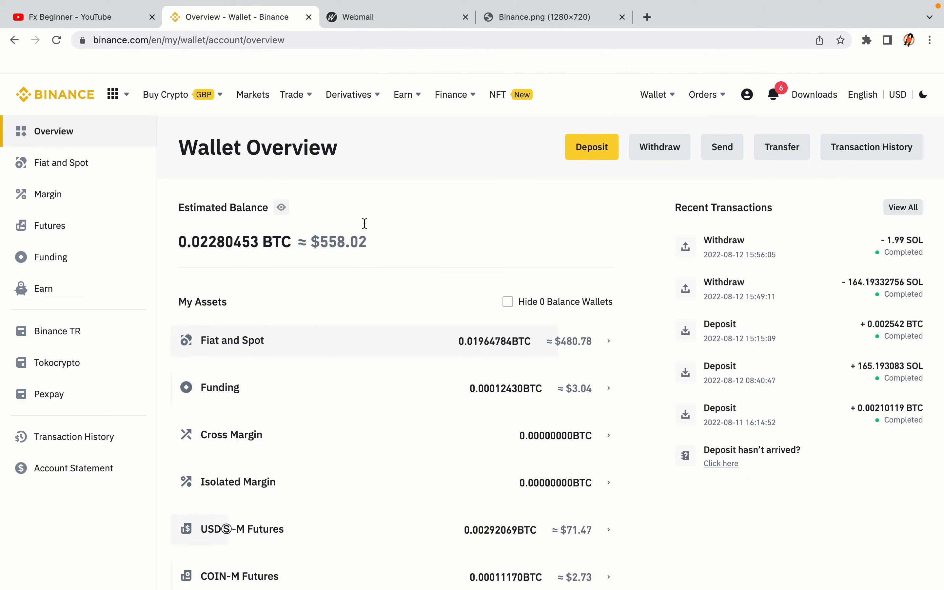
Examine the wallet overview's assets and the Buy Crypto and Trade options, and return to the Binance homepage.
scroll(581, 256, "down", 8)
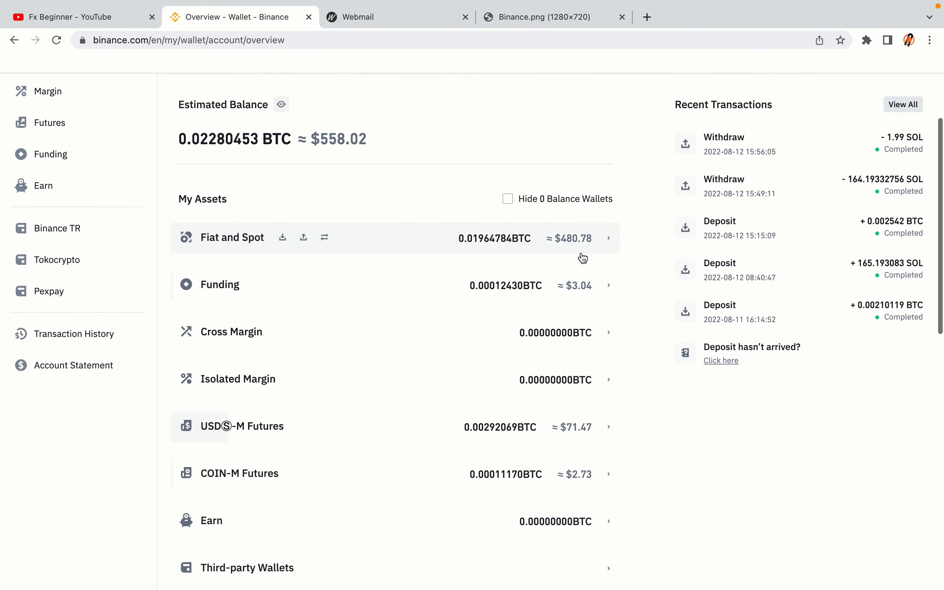
scroll(582, 256, "up", 8)
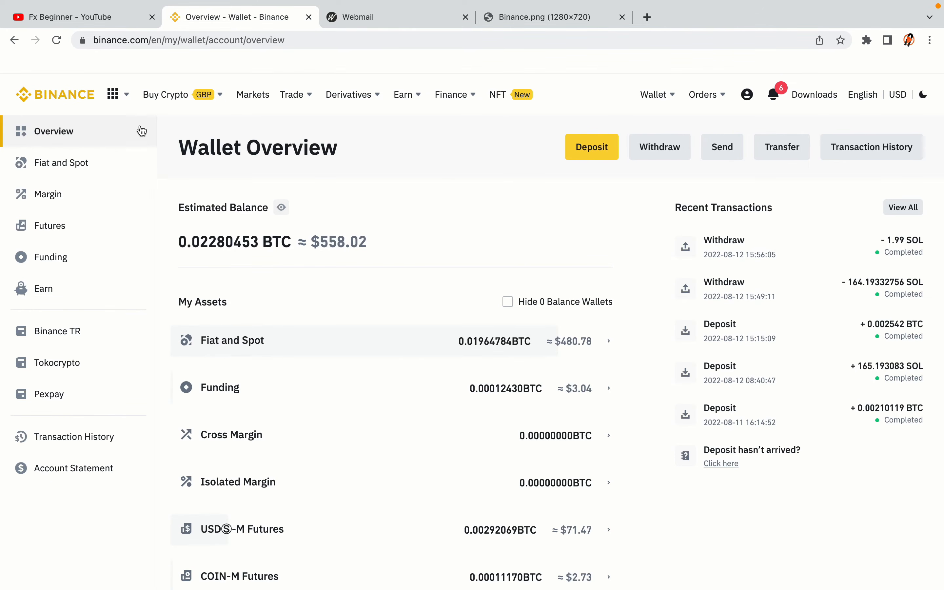
mouse_move(183, 98)
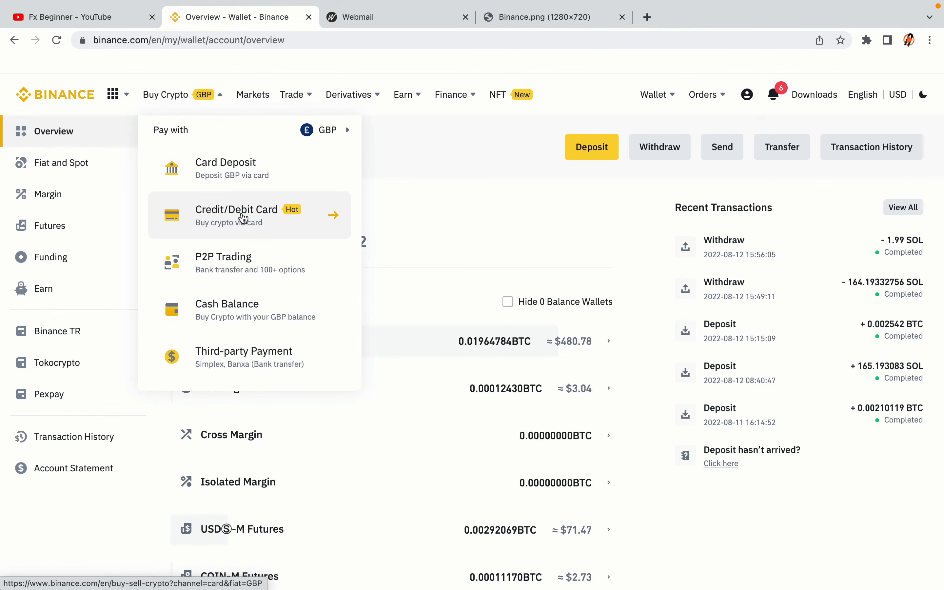
mouse_move(292, 96)
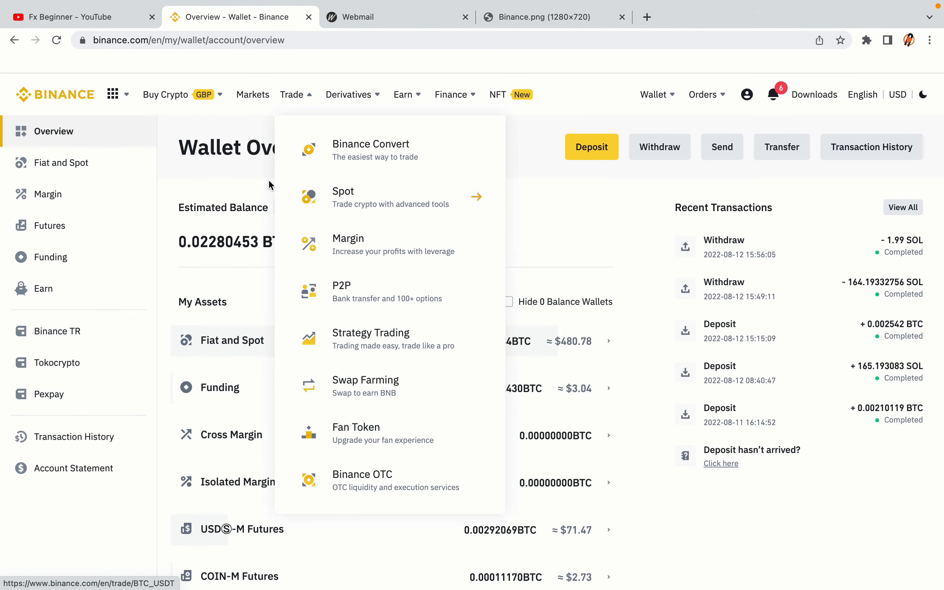
left_click(62, 91)
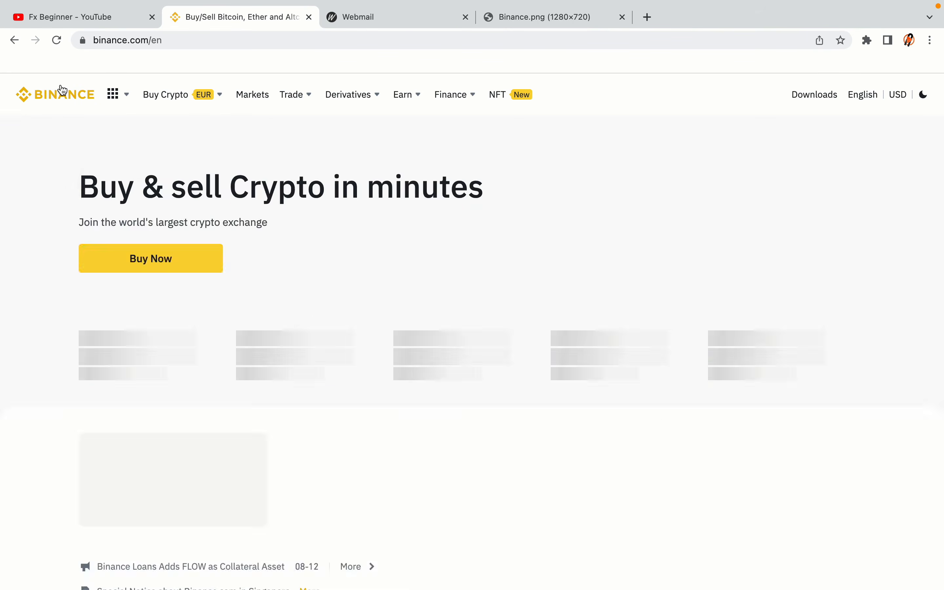